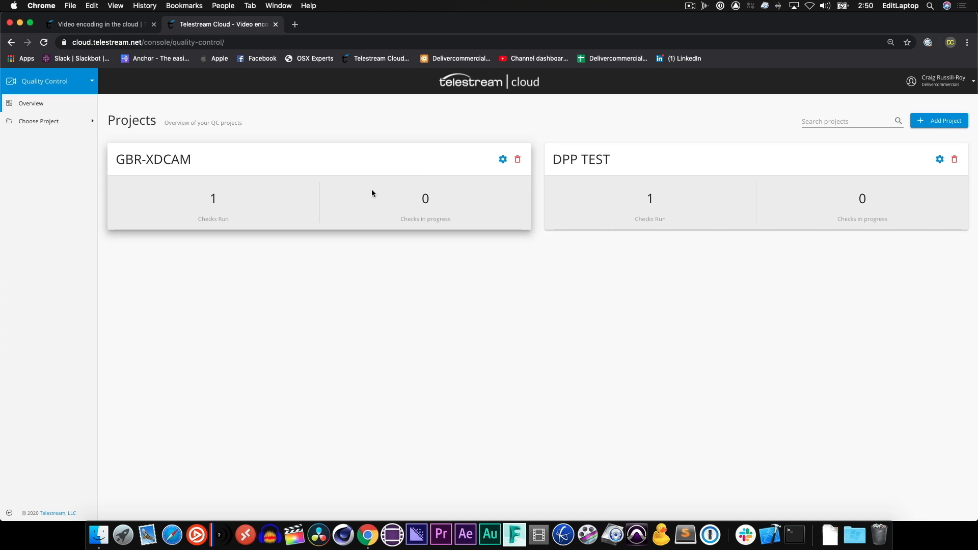
Start a new quality control project named DEMO with the All Checks report type and proceed to its check settings
click(937, 121)
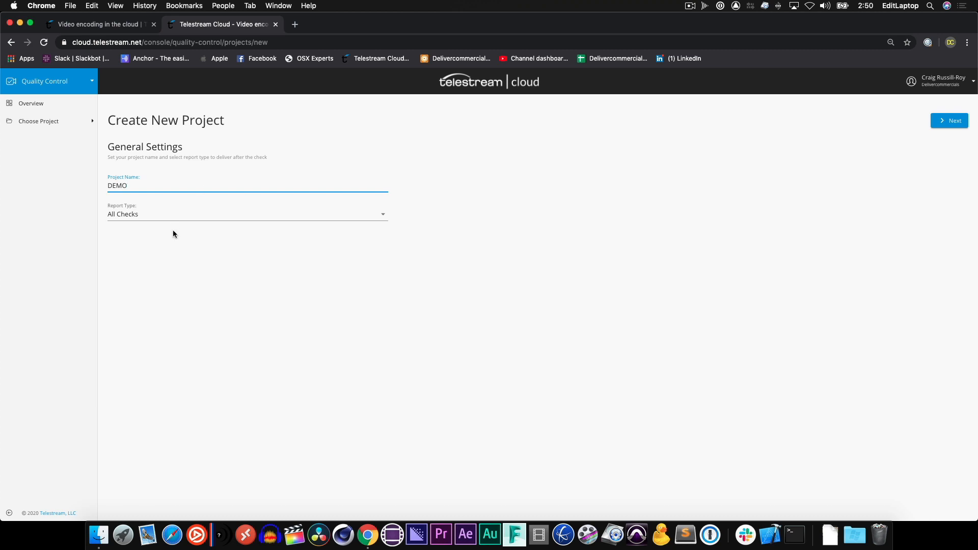
click(188, 219)
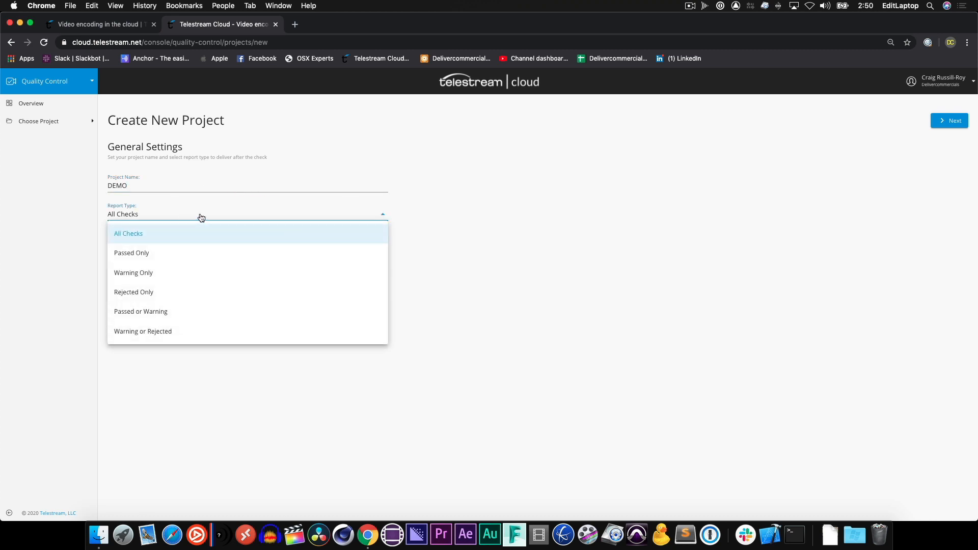
click(448, 262)
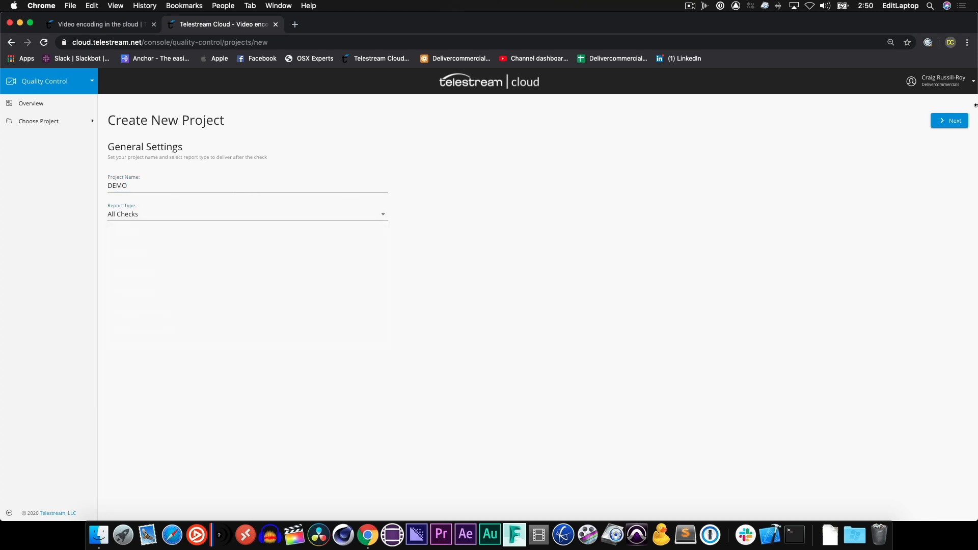
click(954, 125)
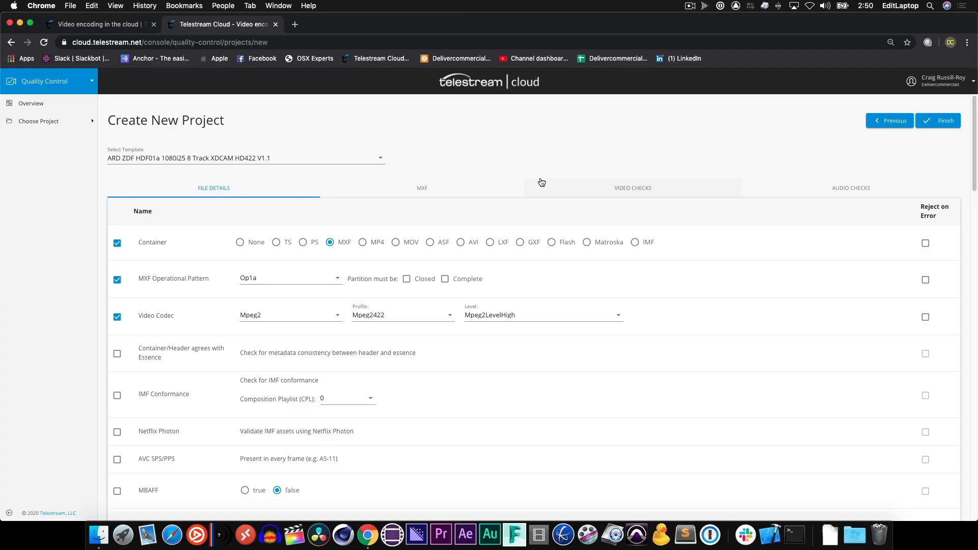
Base the new project on the Vidchecker 8.0.0 Template
click(319, 162)
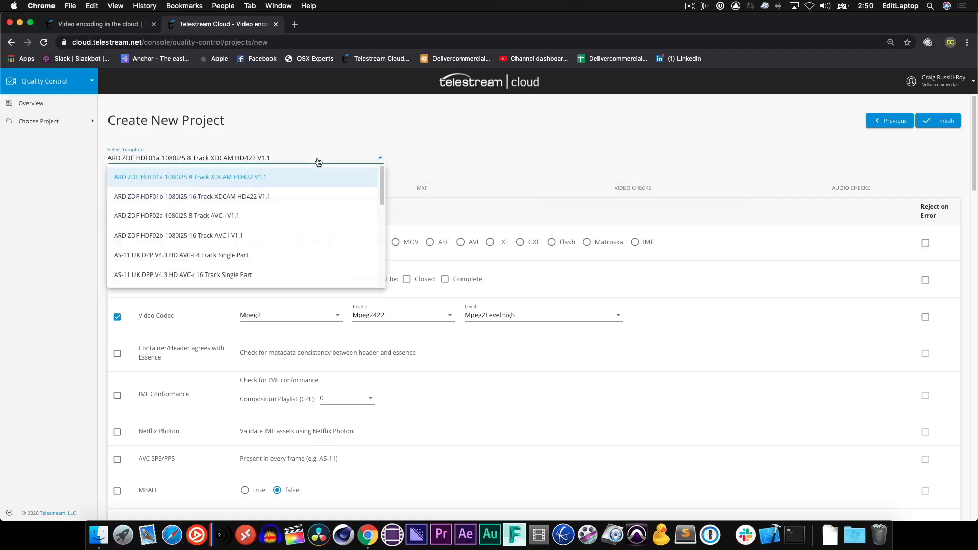
scroll(285, 188, down, 10)
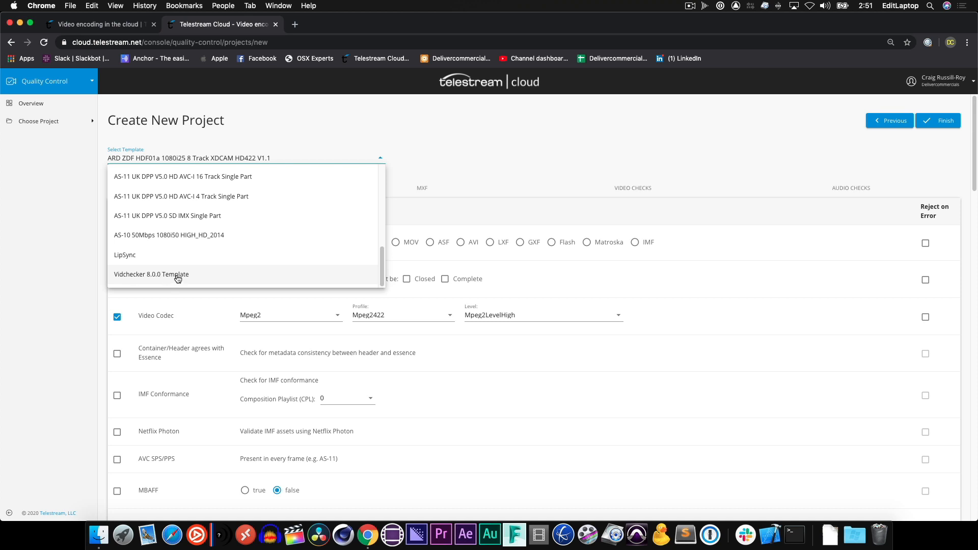
click(178, 275)
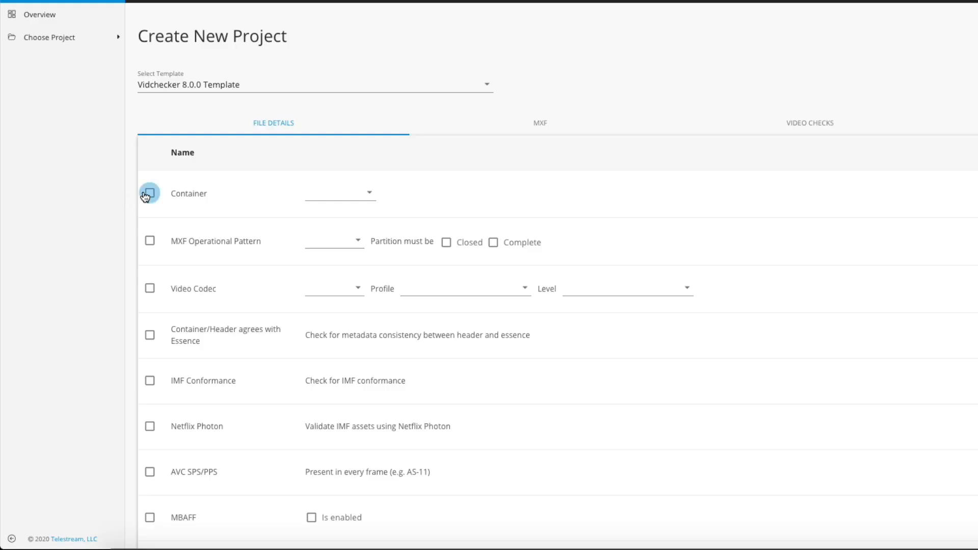
Enable the Container check for Mxf and the MXF Operational Pattern check for OP-1a with a Closed partition
click(145, 196)
click(355, 192)
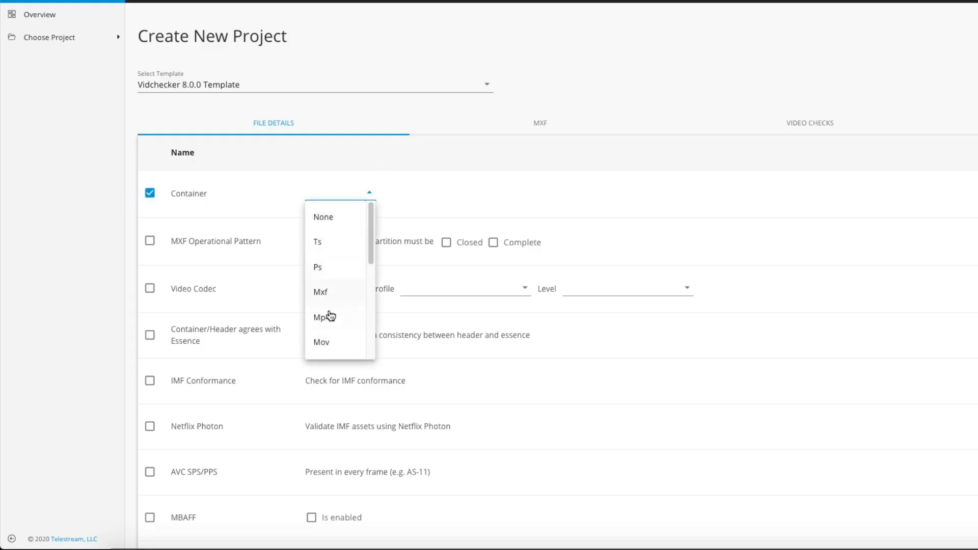
click(331, 296)
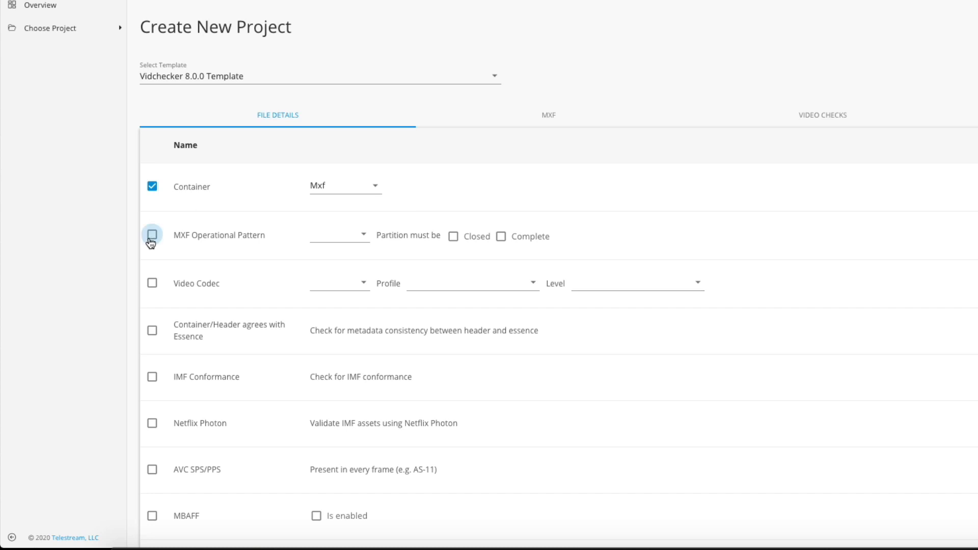
click(353, 238)
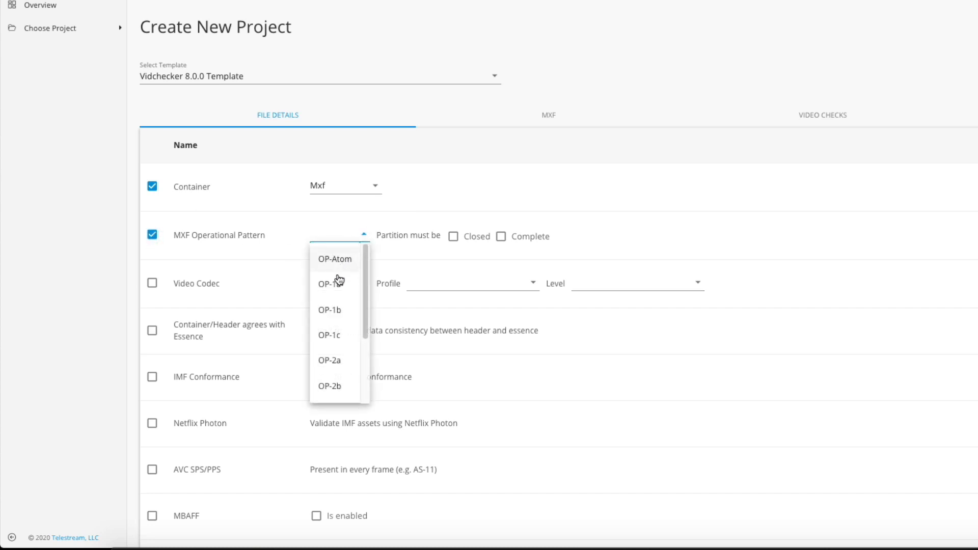
click(334, 289)
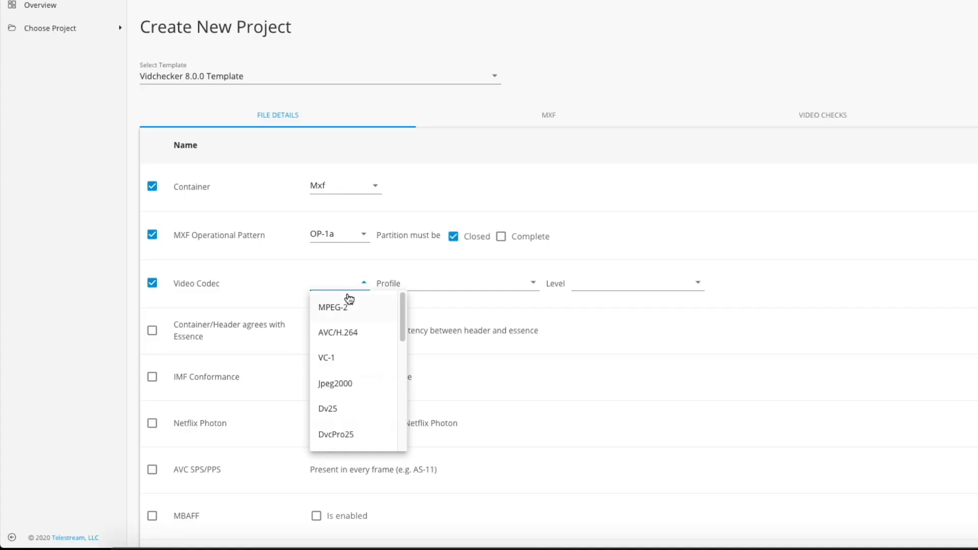
Enable the Video Codec check for MPEG-2 with the Mpeg2422 profile
scroll(376, 387, down, 5)
scroll(367, 377, up, 5)
click(336, 306)
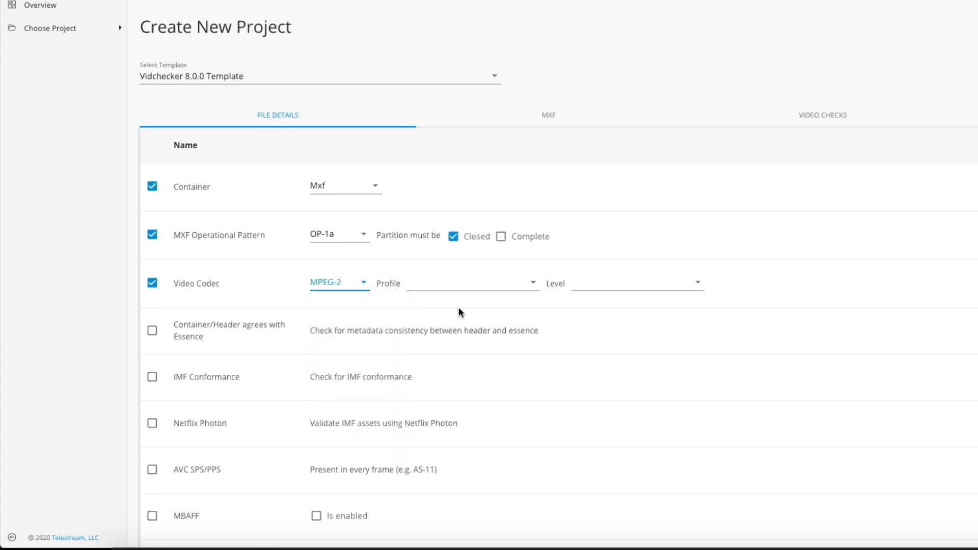
click(474, 283)
scroll(488, 328, down, 10)
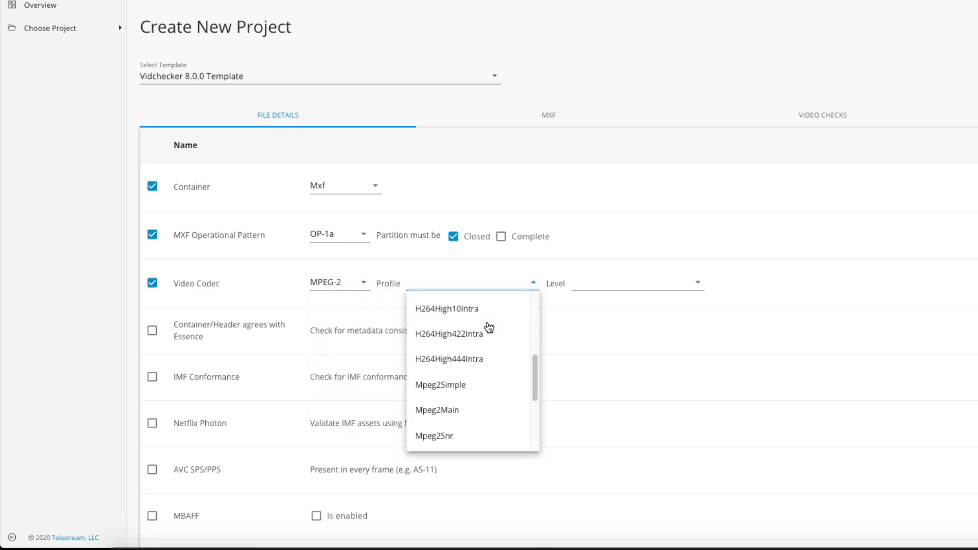
scroll(488, 365, up, 4)
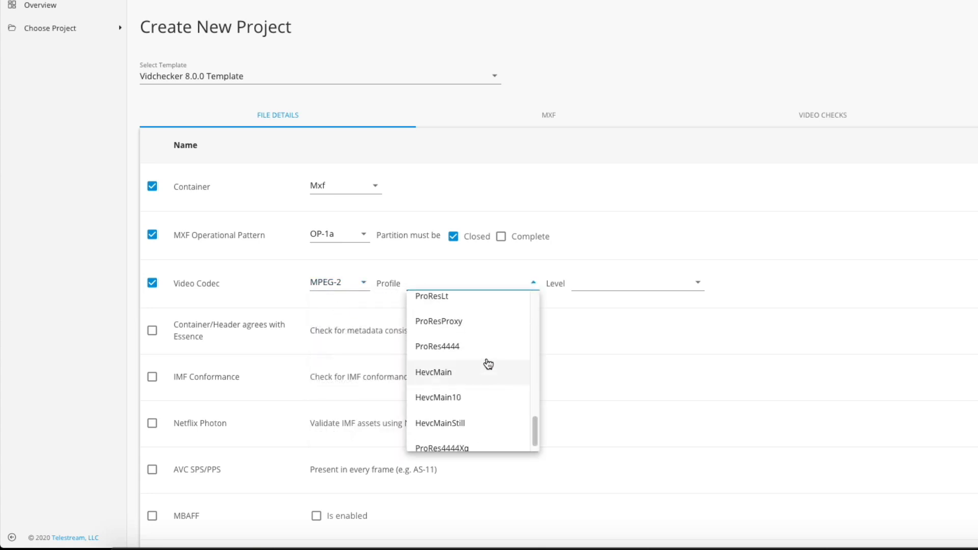
scroll(489, 364, up, 3)
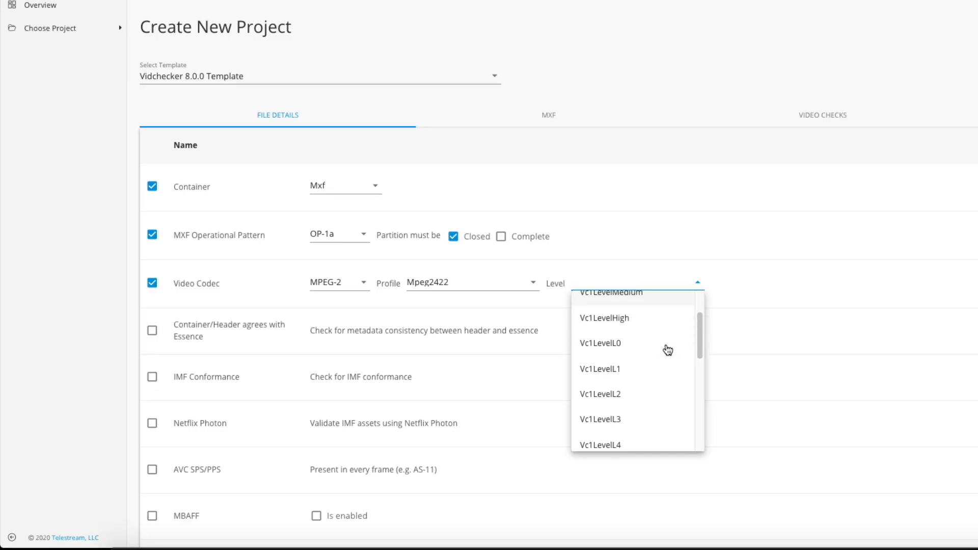
Set the level of the Video Codec check to Mpeg2LevelHigh
scroll(667, 349, down, 3)
scroll(667, 350, down, 9)
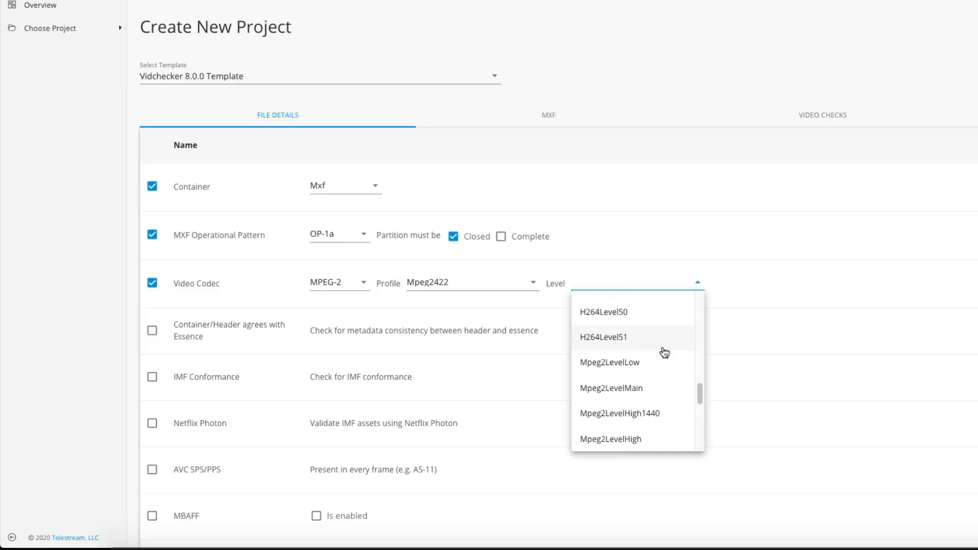
scroll(655, 375, down, 1)
scroll(662, 412, down, 3)
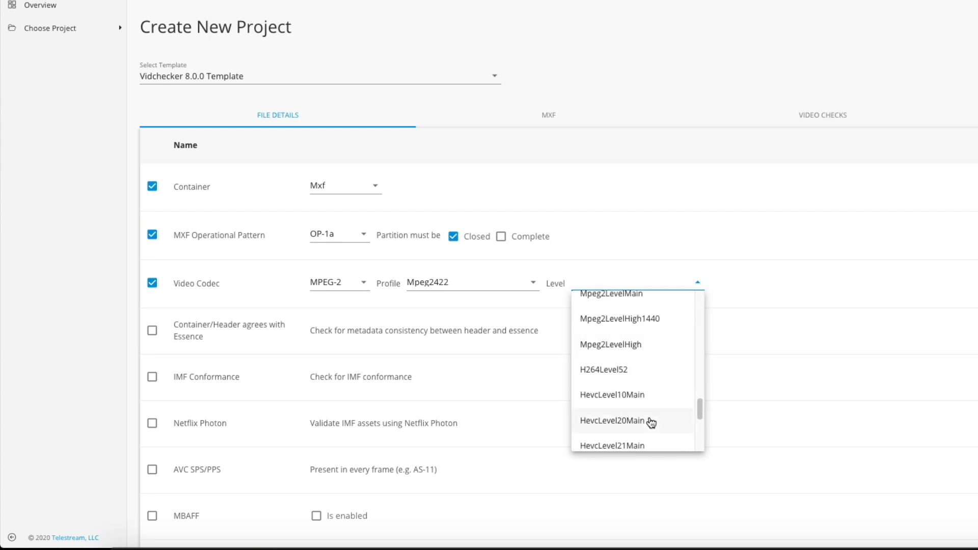
scroll(650, 387, down, 3)
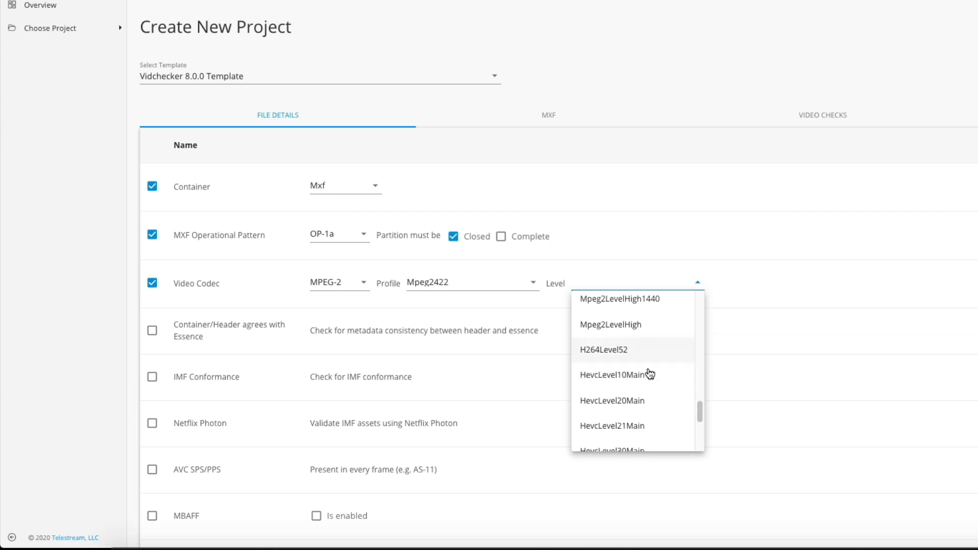
scroll(651, 379, up, 4)
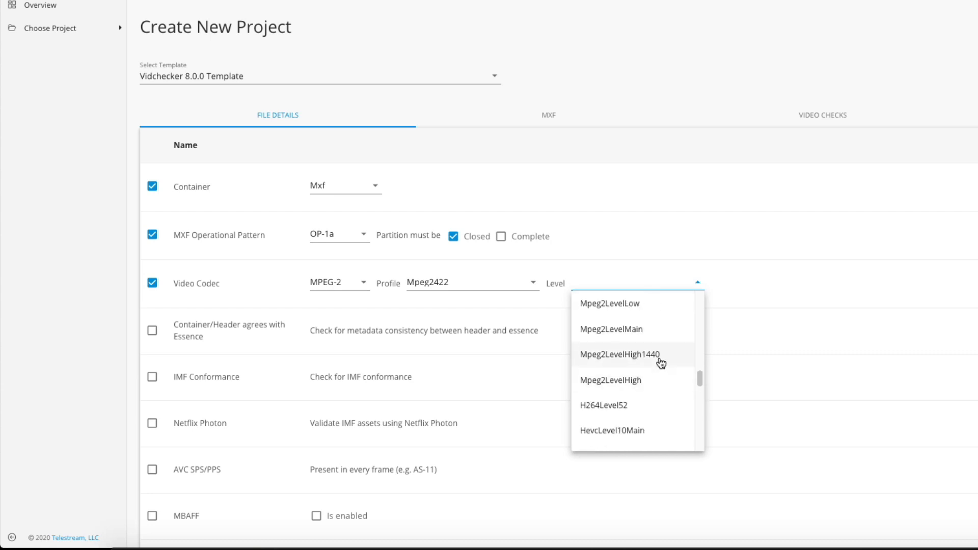
click(638, 382)
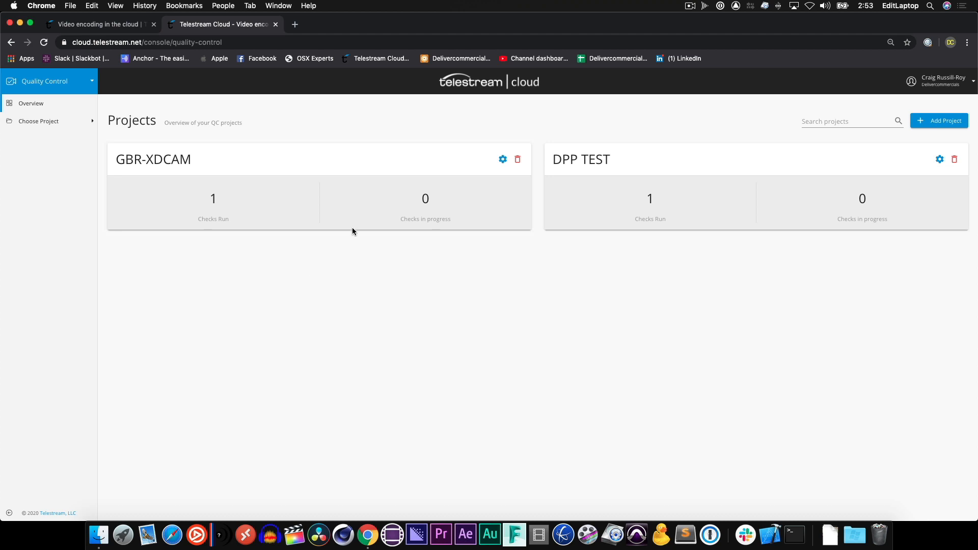
Open the settings of the GBR-XDCAM project and examine its file detail checks from container and codec through GOP length
click(501, 160)
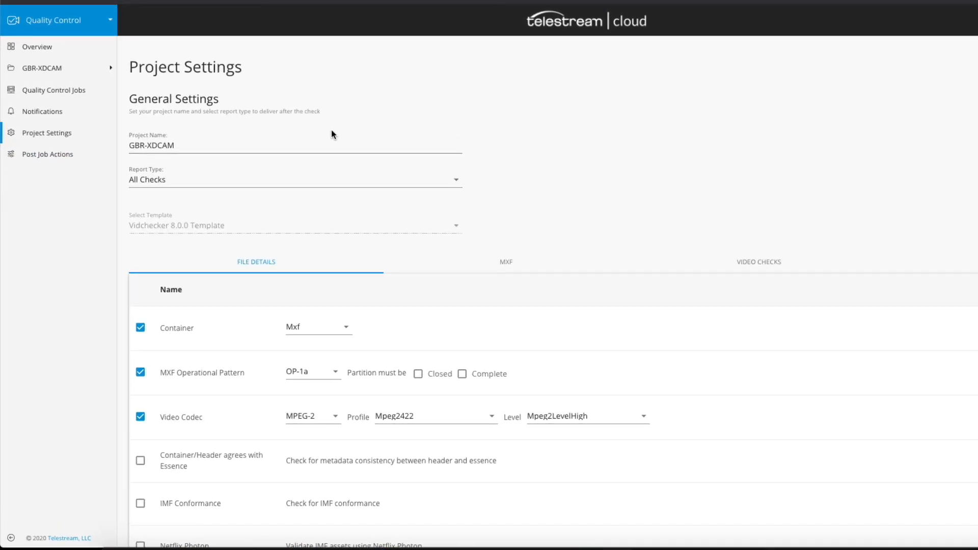
scroll(348, 279, down, 1)
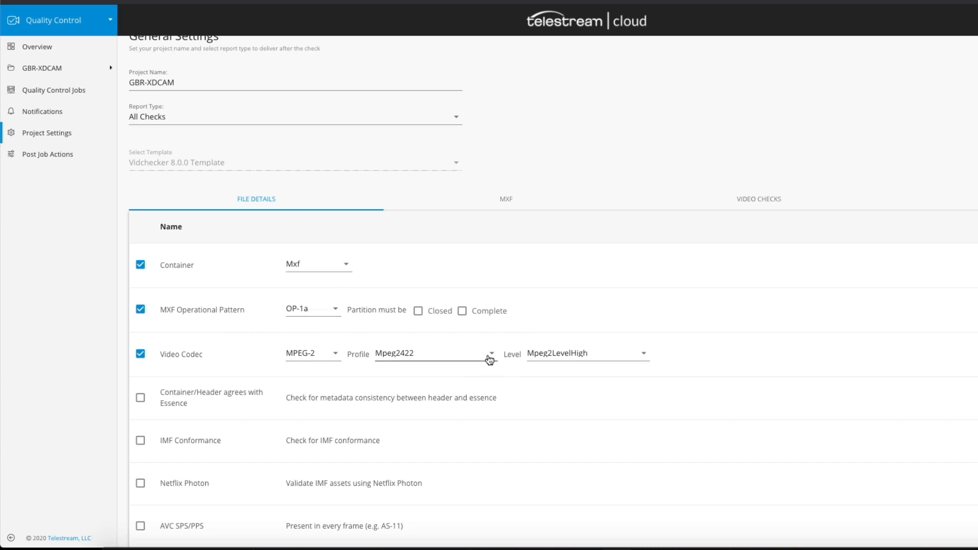
click(449, 358)
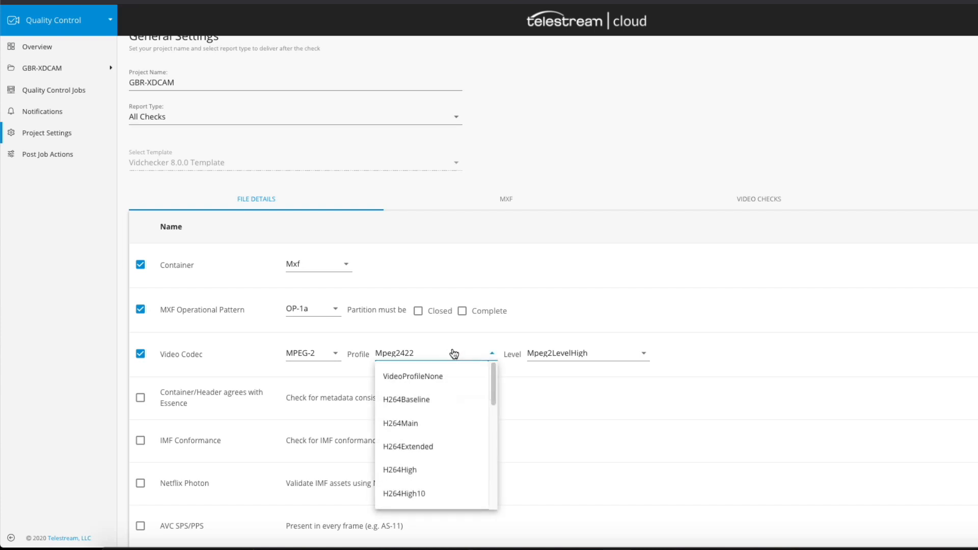
click(745, 367)
scroll(747, 365, down, 5)
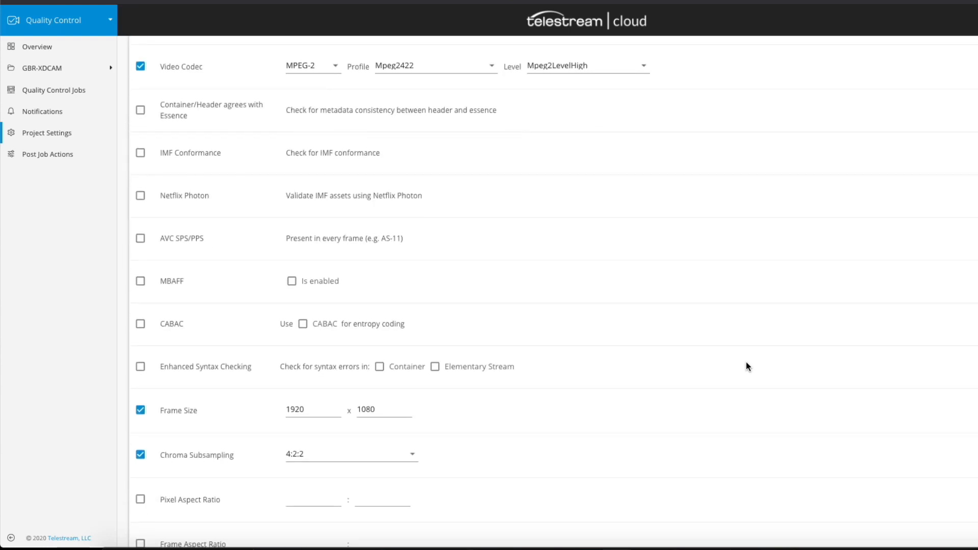
scroll(747, 365, down, 1)
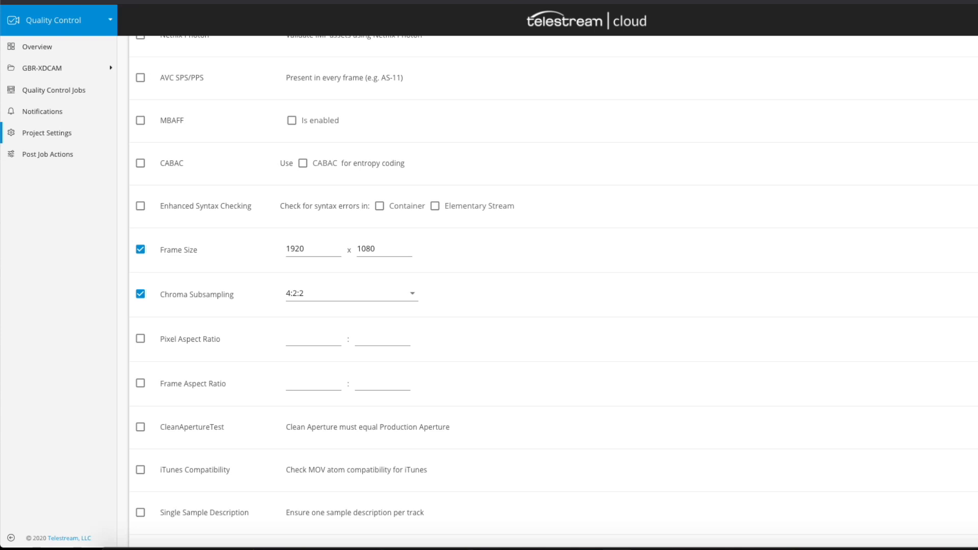
scroll(428, 265, down, 5)
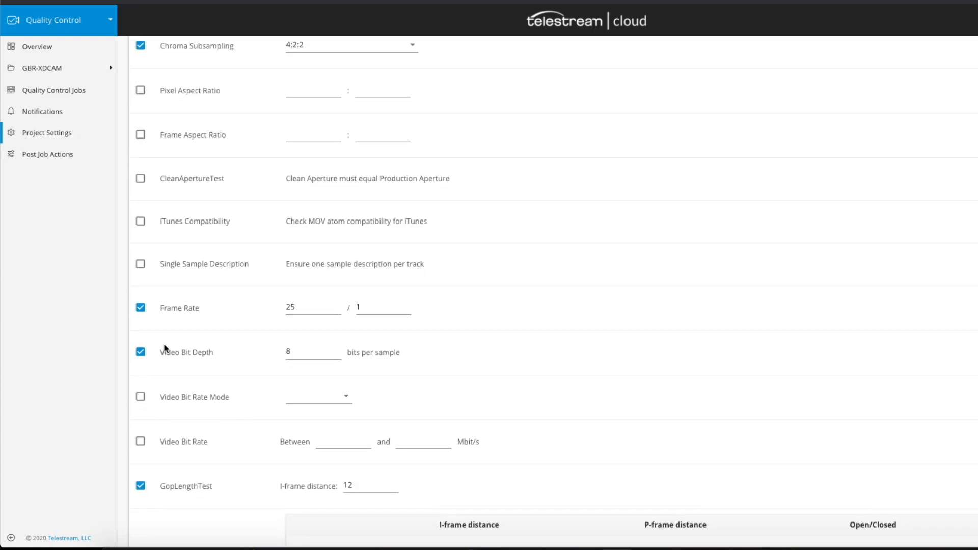
scroll(335, 397, down, 2)
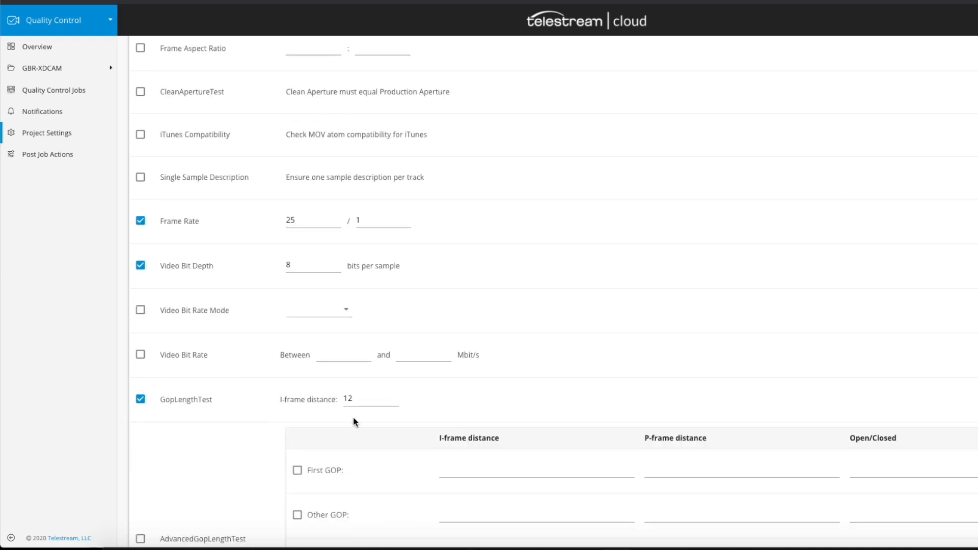
scroll(355, 421, down, 1)
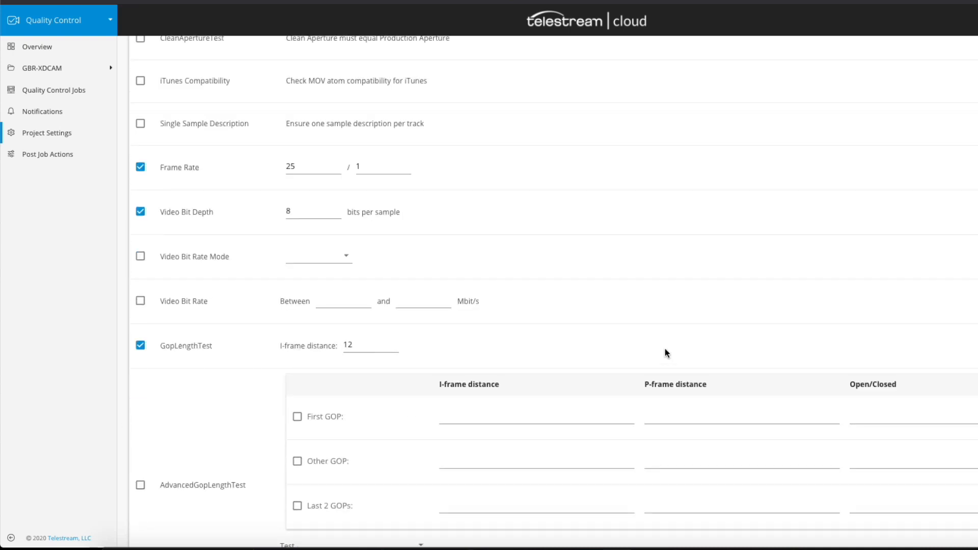
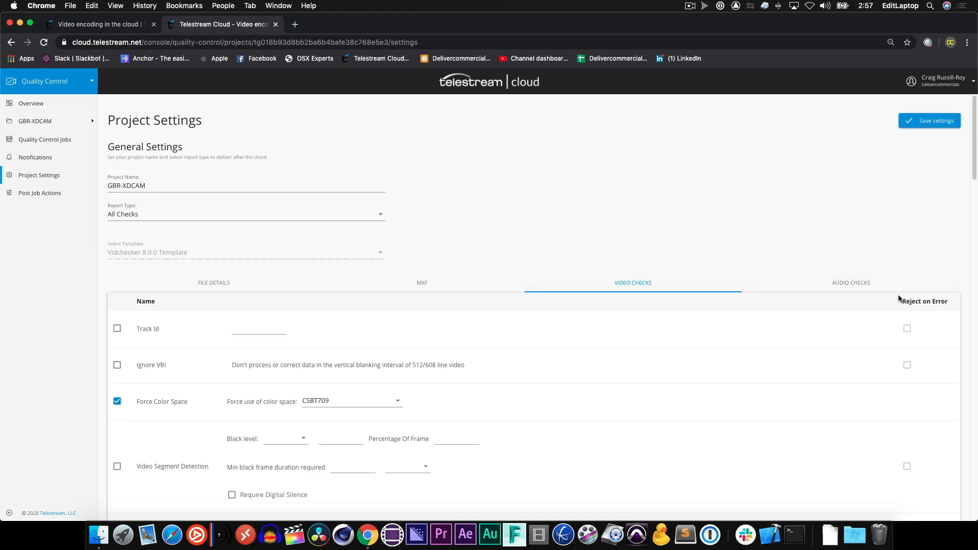
Examine the project's audio checks, including phase coherence, peak level and the available modes for integrated loudness
click(840, 290)
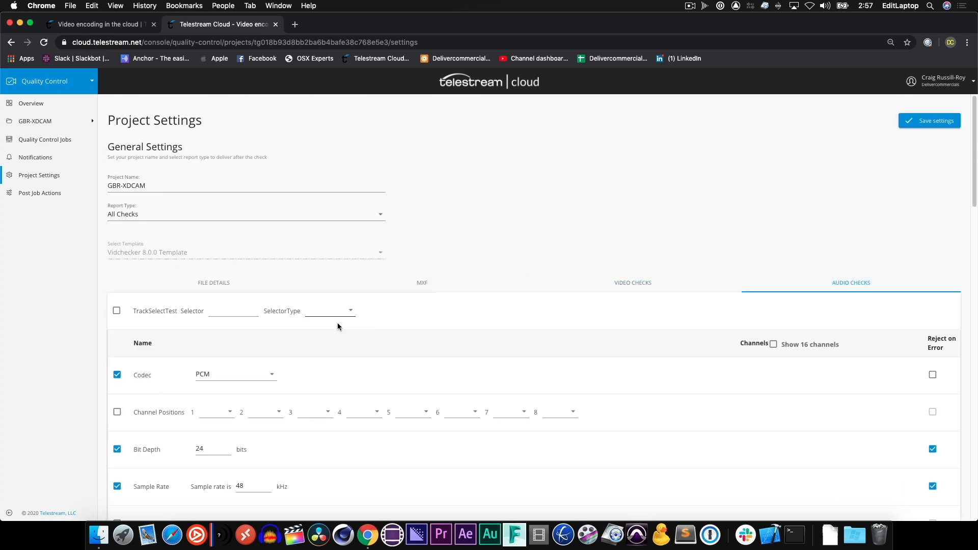
scroll(338, 324, down, 2)
scroll(337, 326, down, 15)
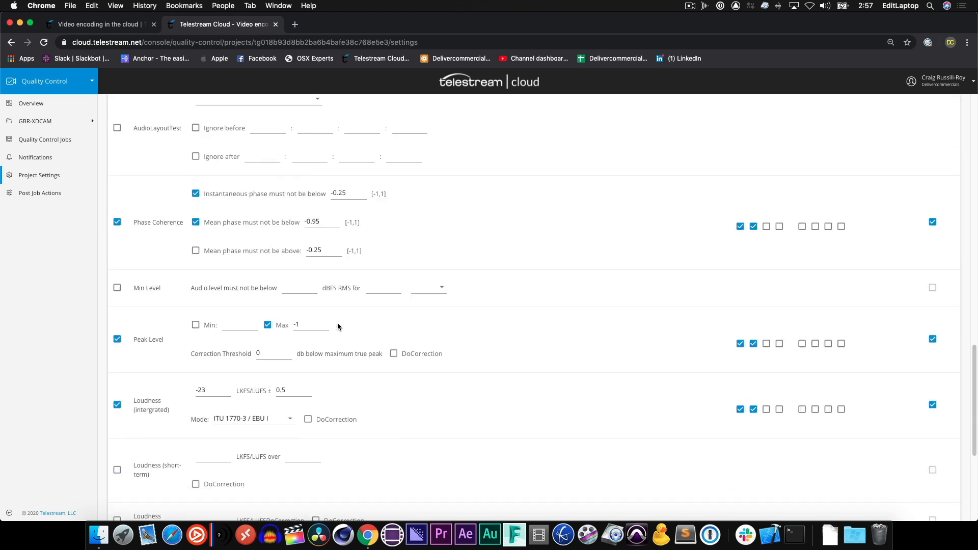
scroll(337, 327, down, 5)
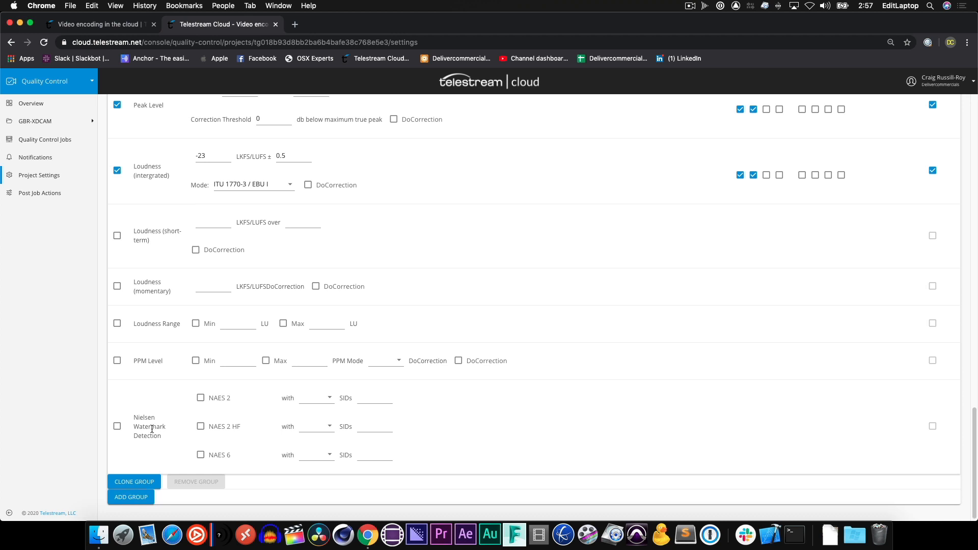
scroll(153, 429, up, 3)
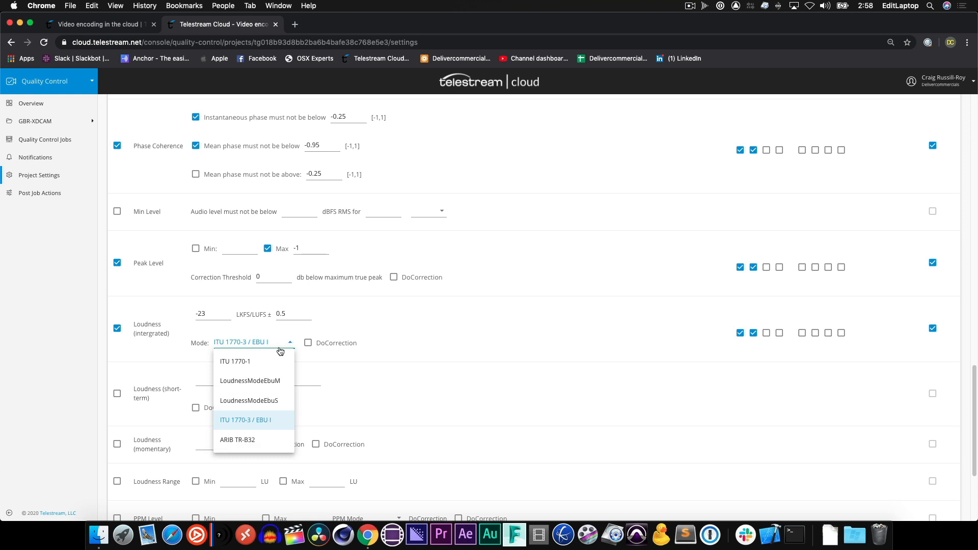
click(405, 378)
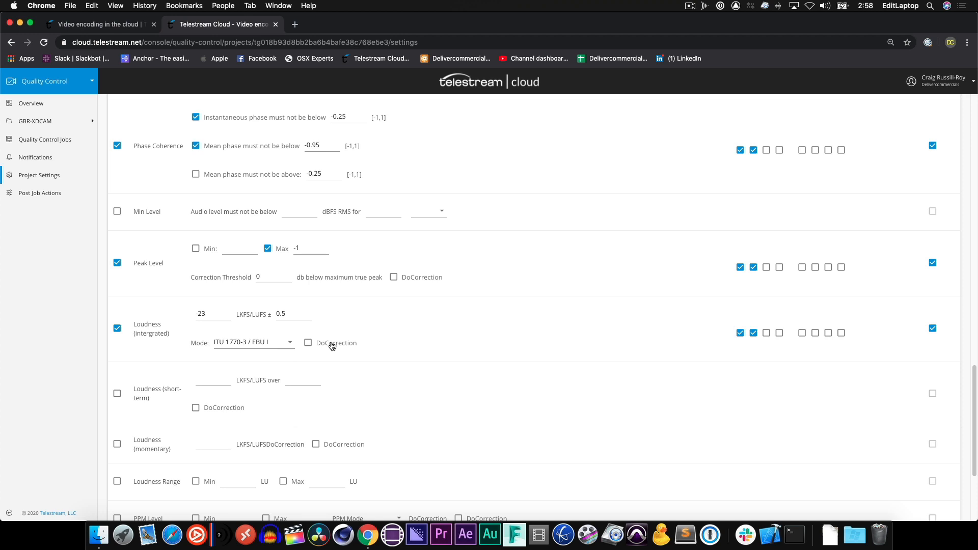
scroll(332, 346, up, 20)
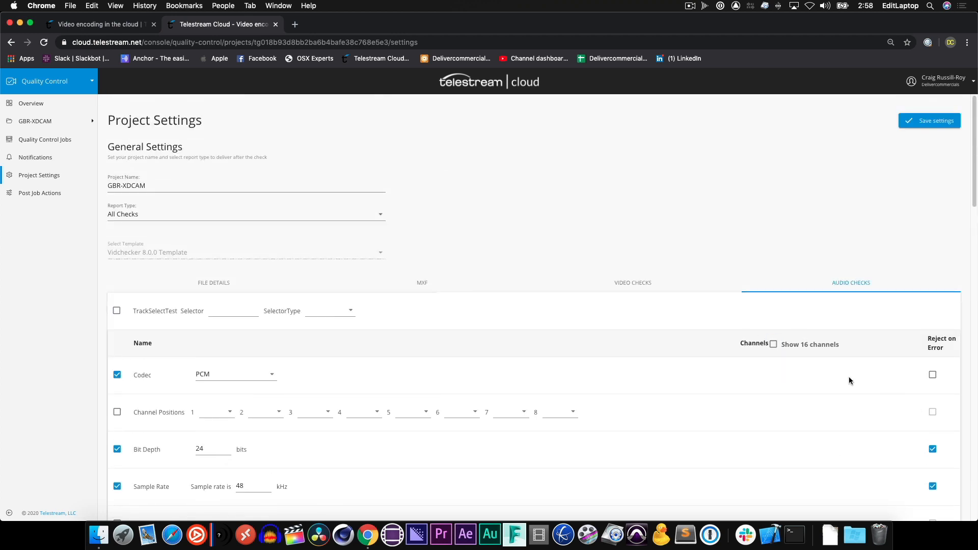
Review the audio checks for codec, bit depth, sample rate, track presence and test tone, including their channel selections
scroll(824, 392, down, 6)
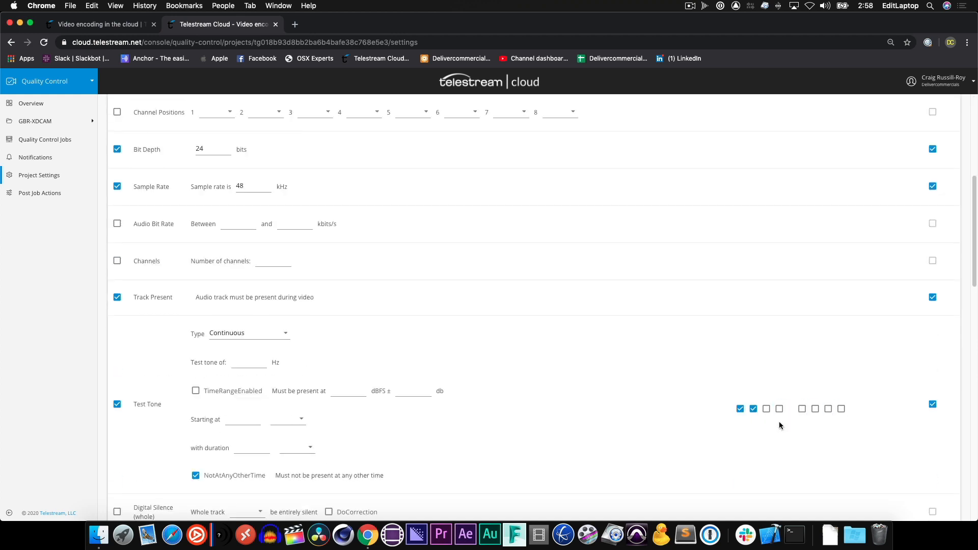
scroll(841, 410, up, 6)
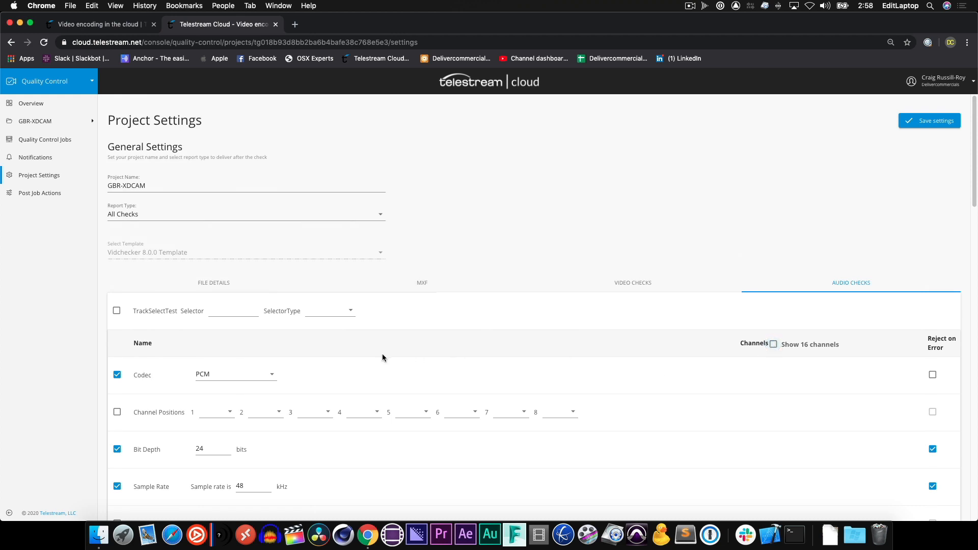
scroll(383, 358, down, 20)
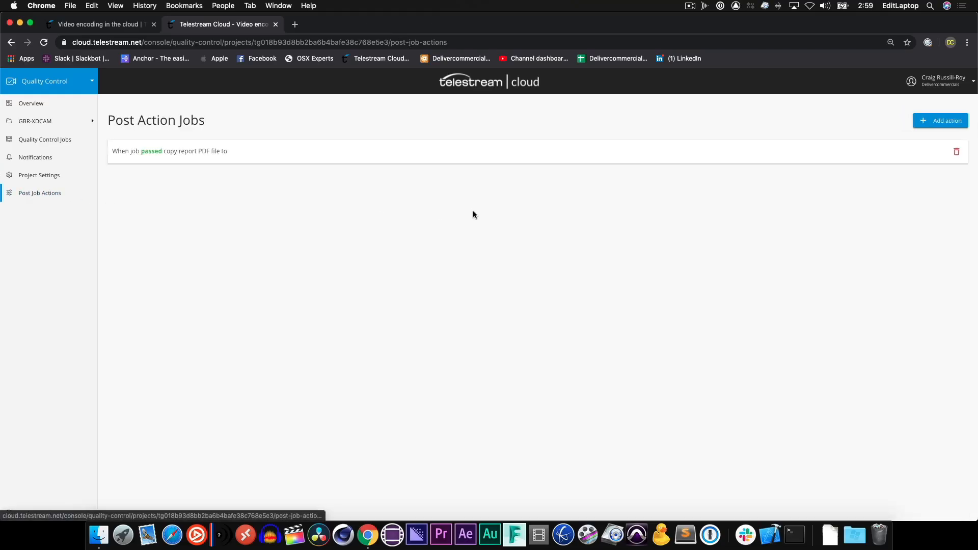
Start a new post job action that copies the PDF report when the job has passed
click(954, 122)
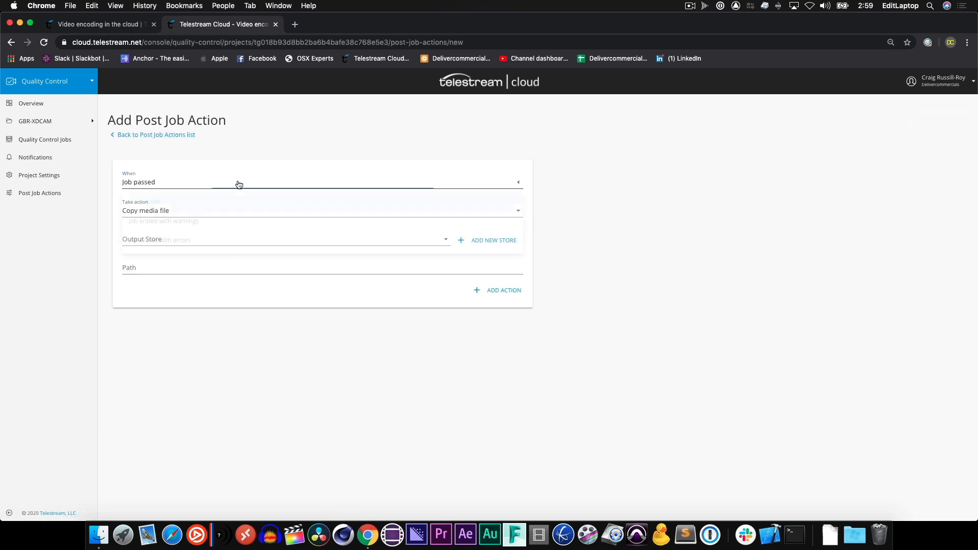
click(300, 201)
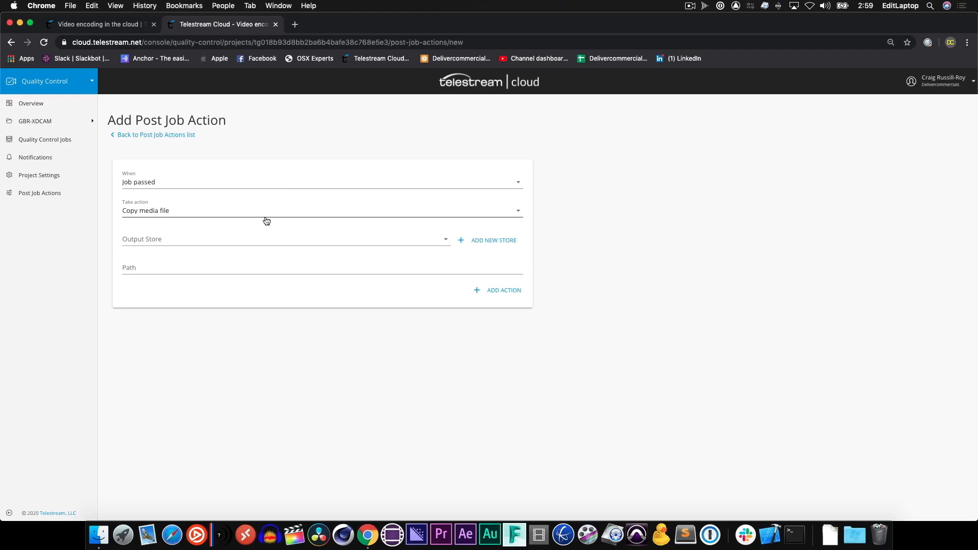
click(267, 218)
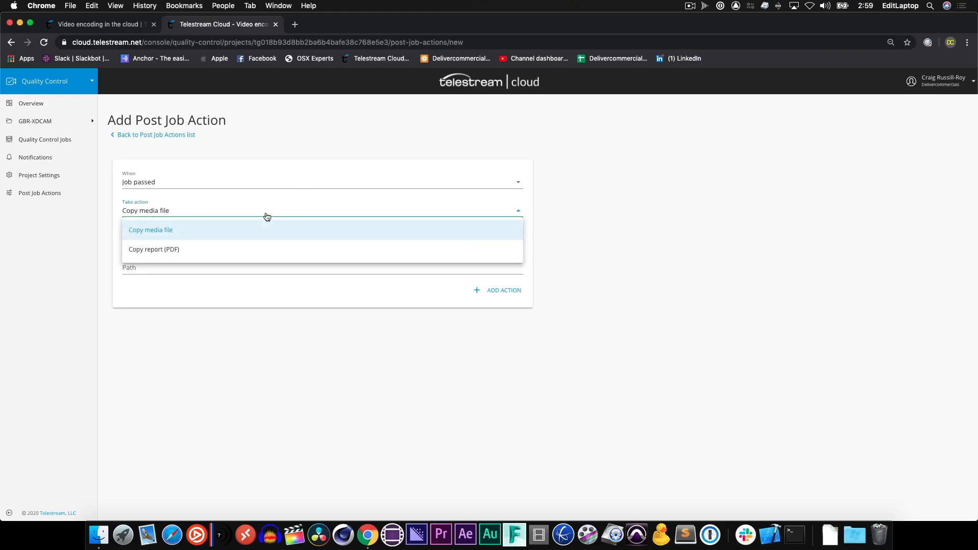
click(241, 251)
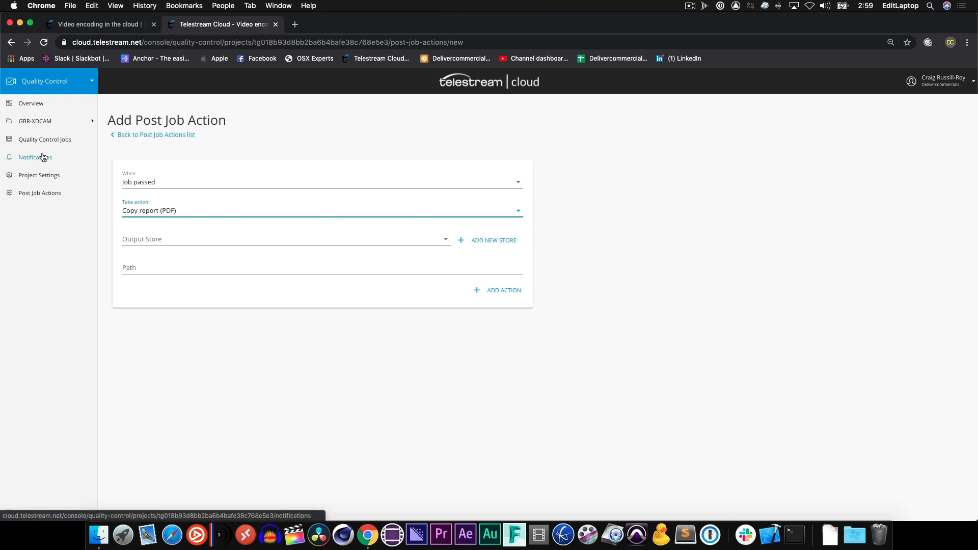
Start a new notification for the GBR-XDCAM project with email as the delivery method
click(43, 157)
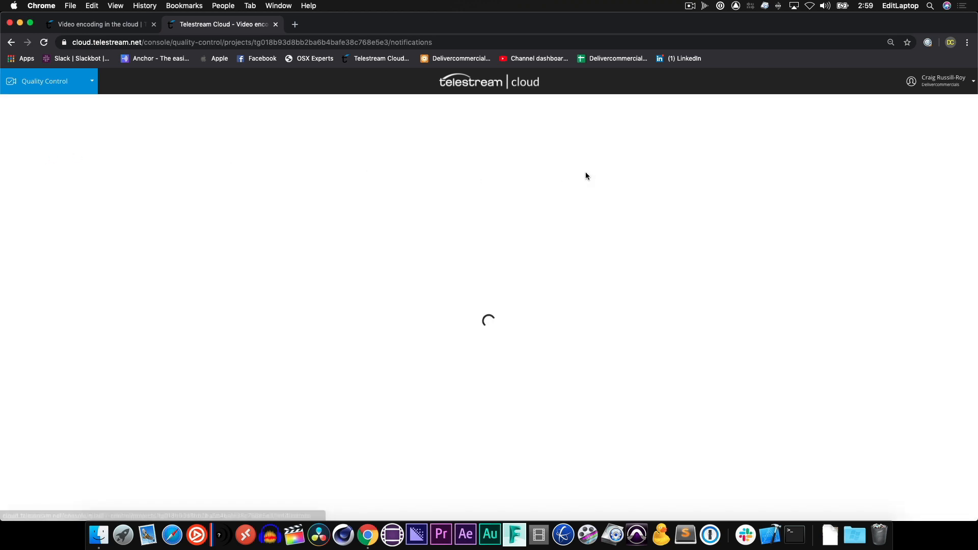
click(927, 110)
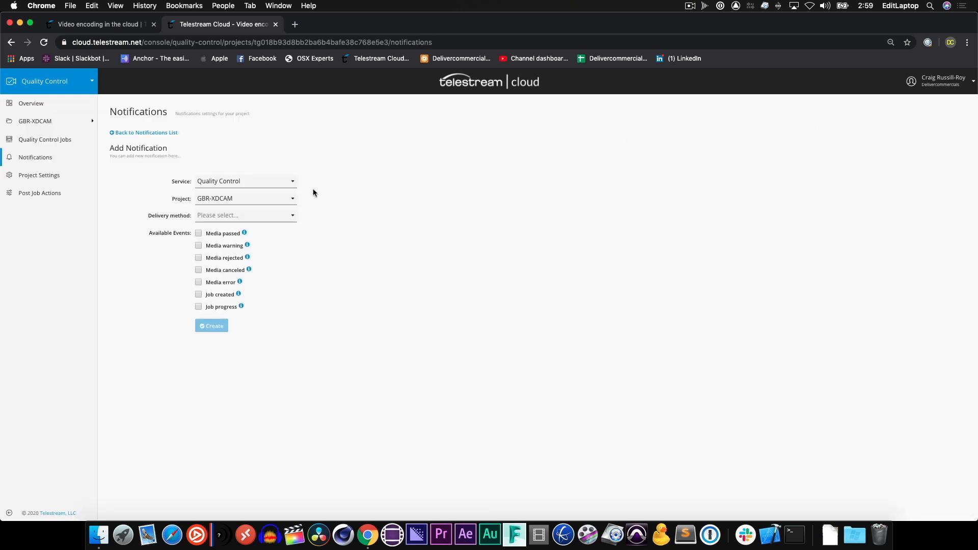
click(268, 218)
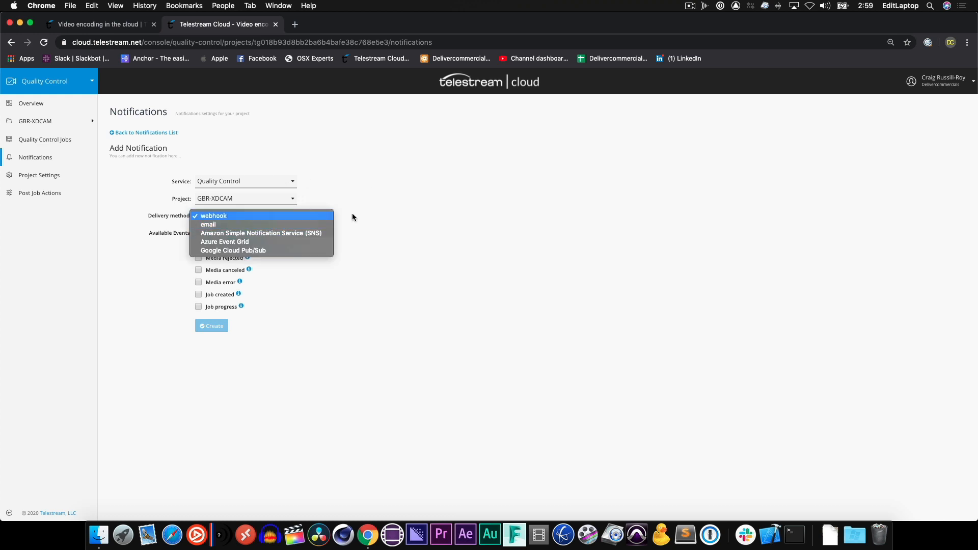
click(214, 224)
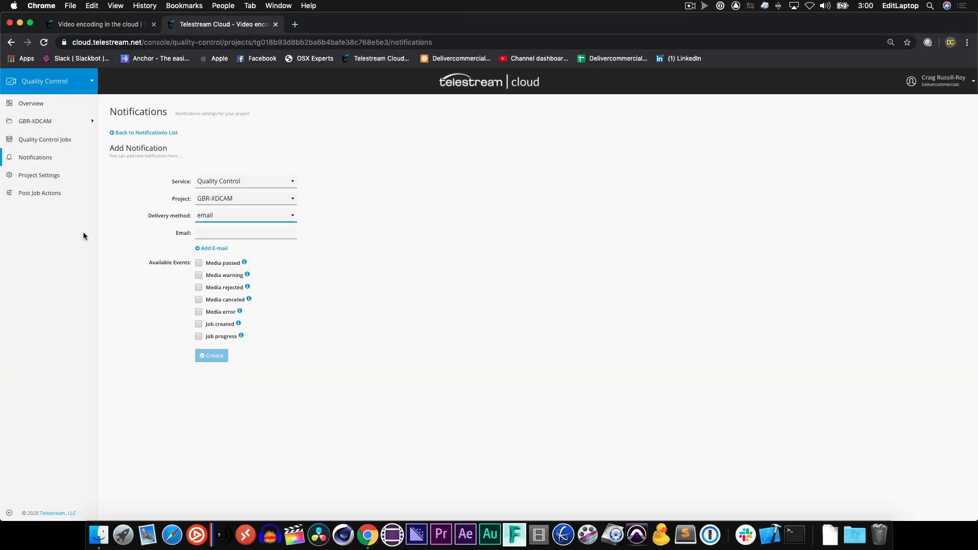
Open the TEST.mxf job of the GBR-XDCAM project, review its quality check results and download the PDF report
click(32, 104)
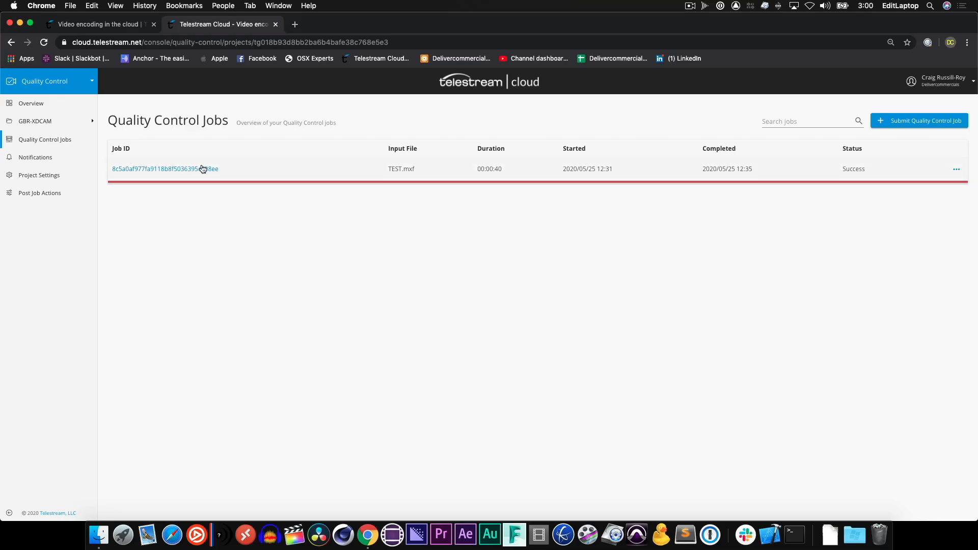
click(956, 170)
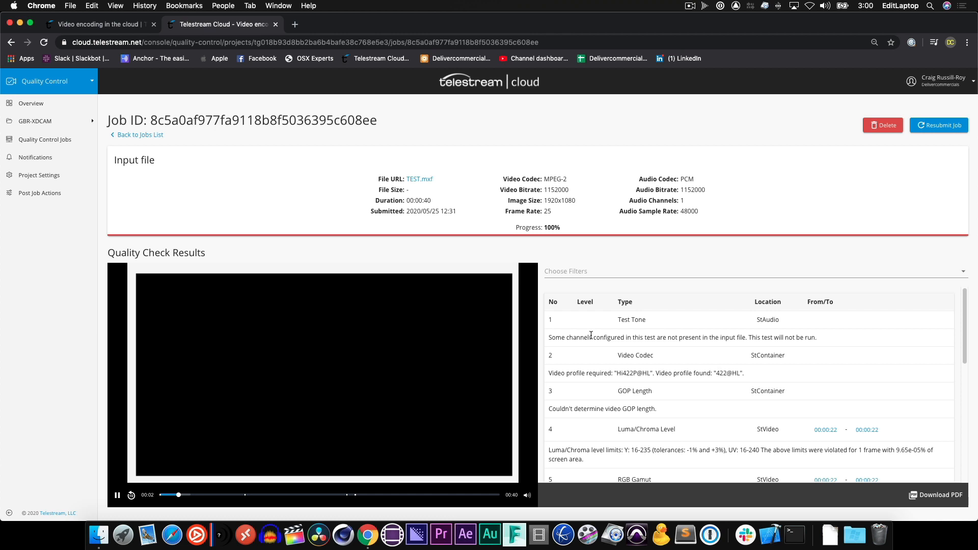
scroll(699, 342, down, 10)
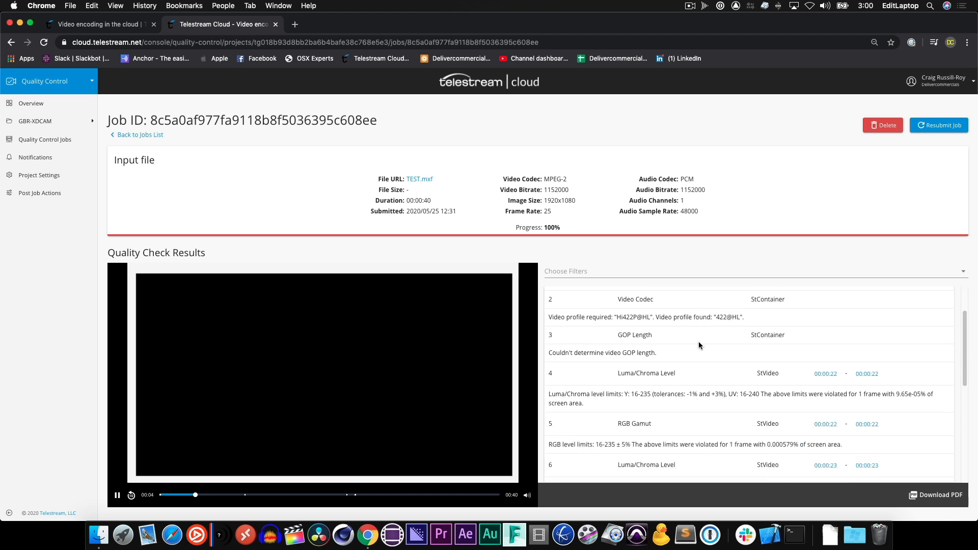
click(945, 496)
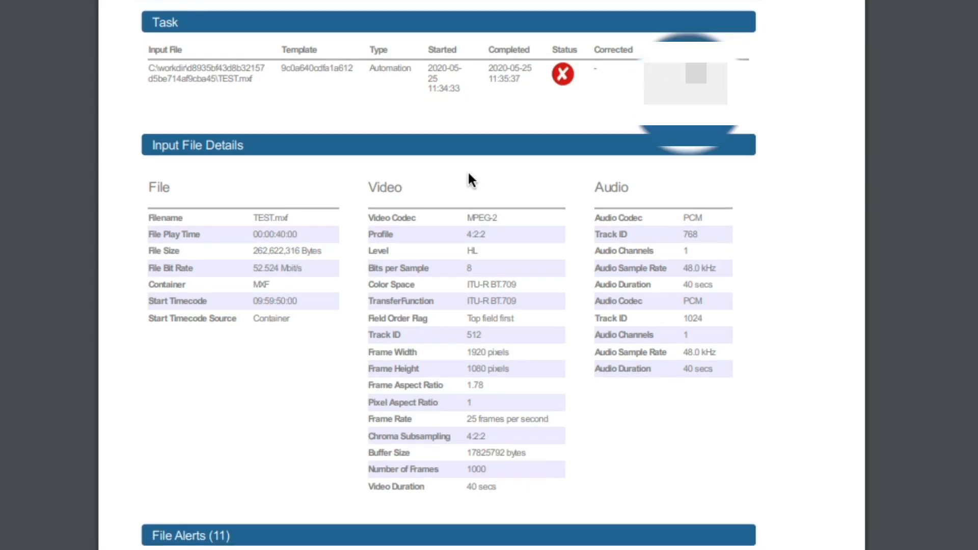
Examine the PDF report from the input file details through the file alerts and template checks to the PSE test certificate
scroll(468, 170, down, 5)
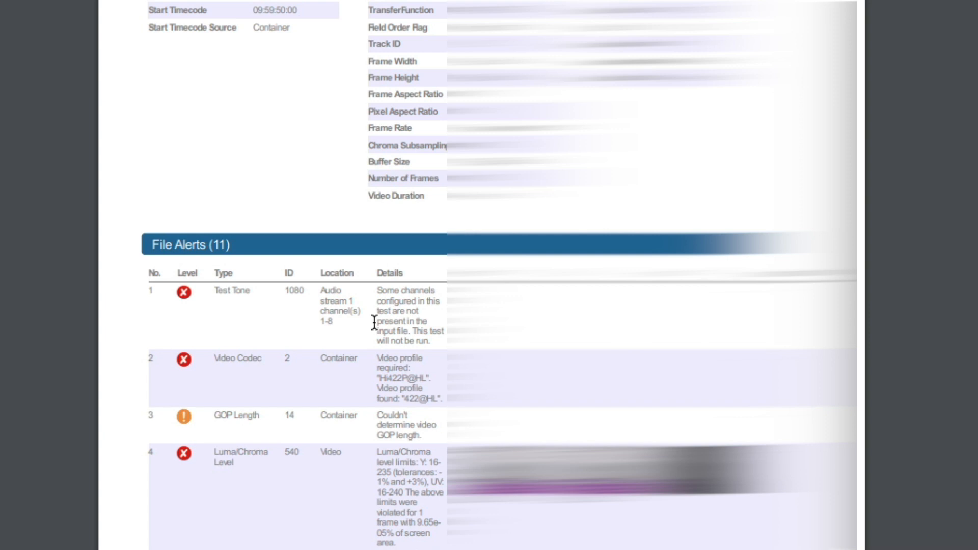
scroll(374, 322, down, 1)
scroll(375, 322, down, 2)
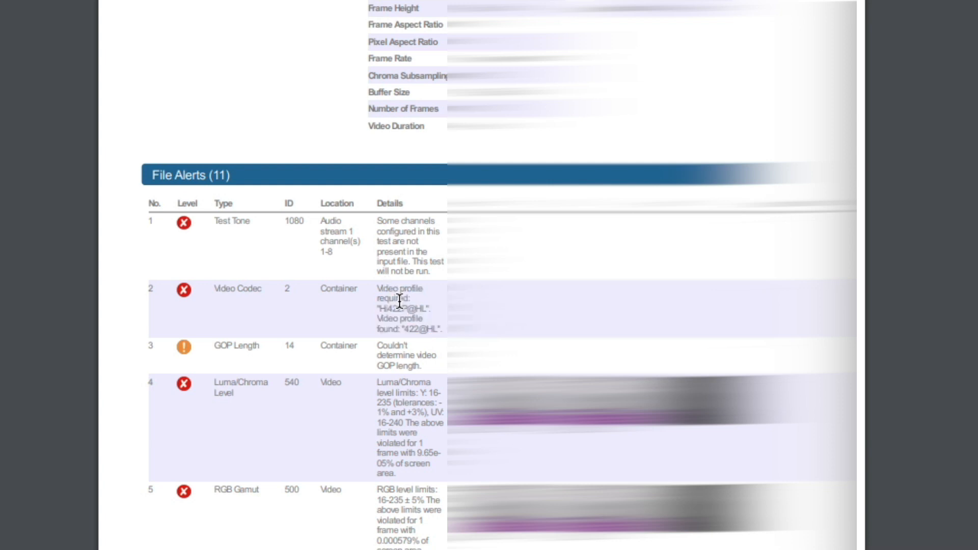
scroll(424, 355, down, 2)
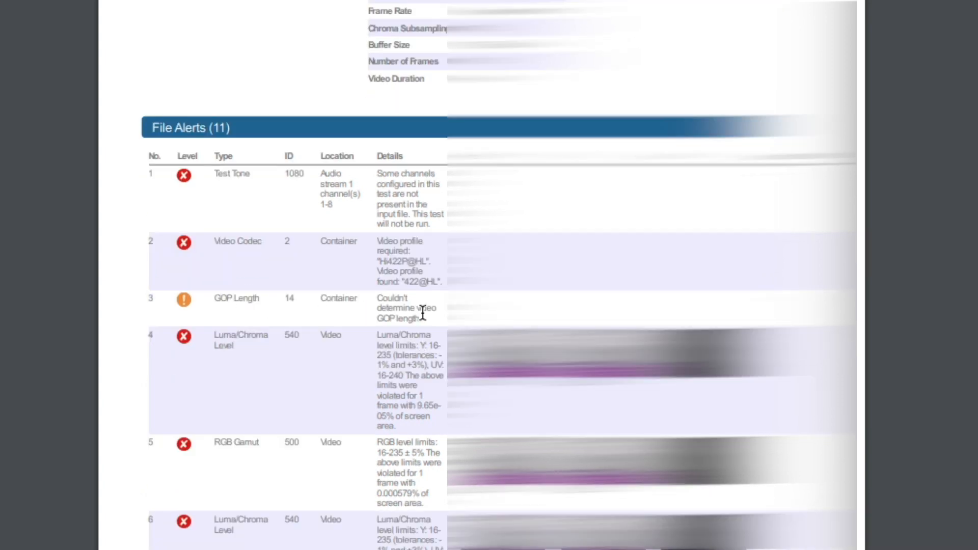
scroll(423, 313, down, 1)
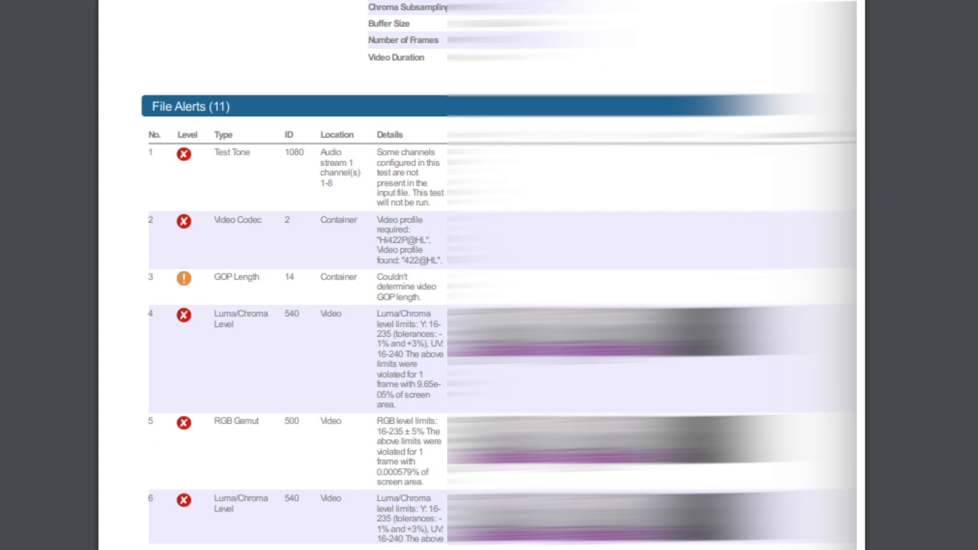
scroll(416, 372, down, 5)
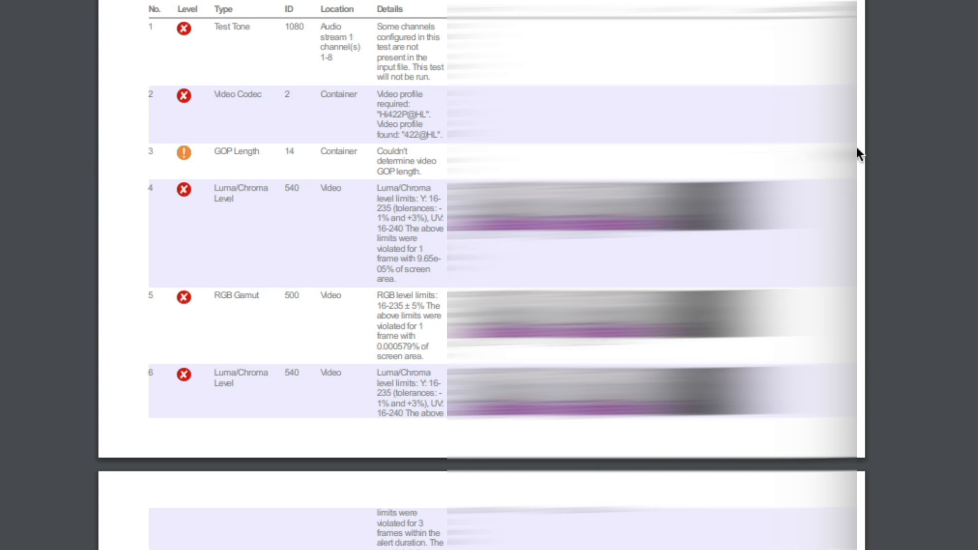
scroll(482, 275, down, 20)
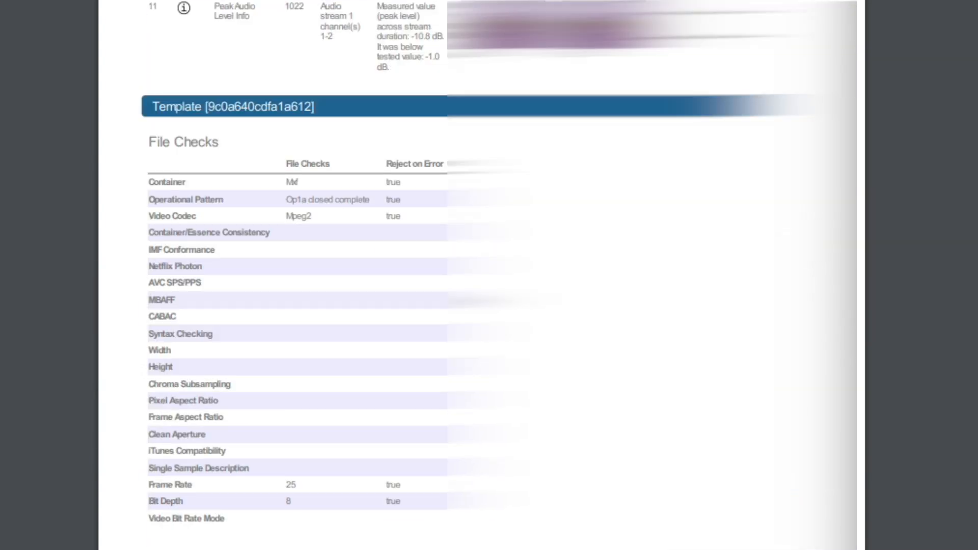
scroll(472, 291, down, 20)
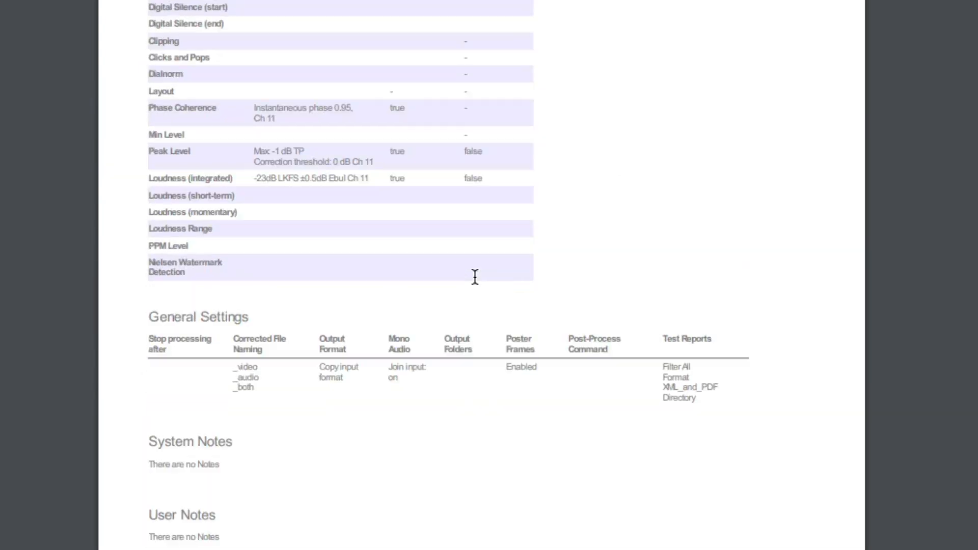
scroll(473, 297, down, 10)
scroll(489, 278, down, 5)
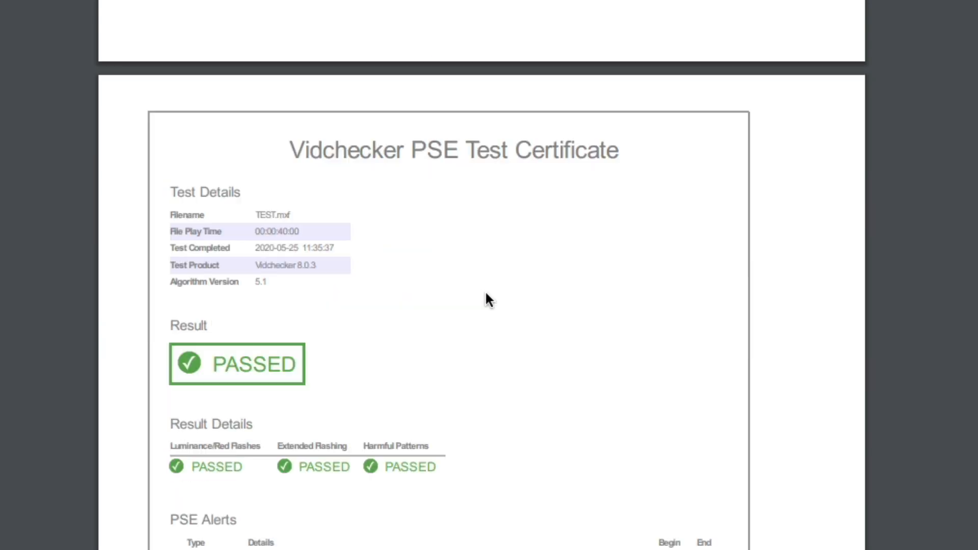